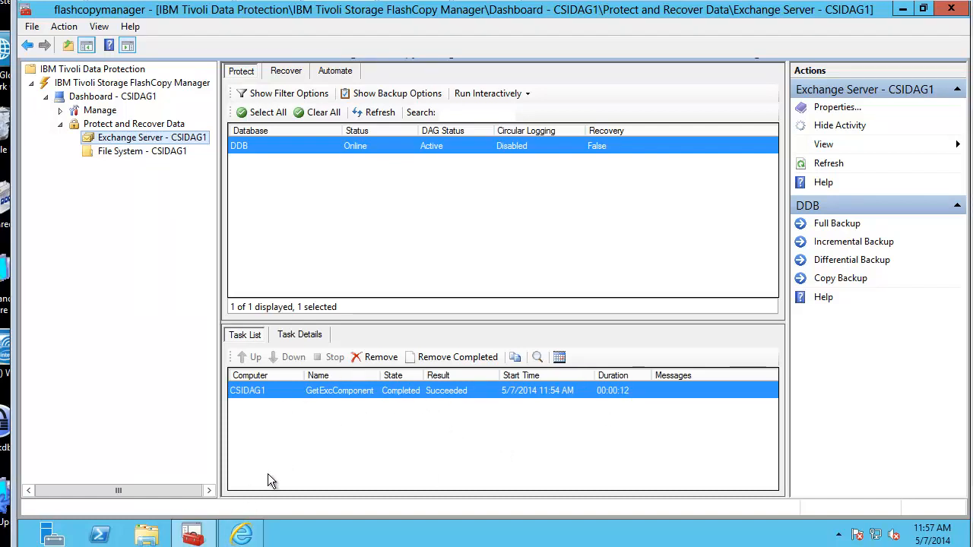
# Switch to the Exchange admin center and review the database availability group's members and the DDB database copies
pyautogui.moveTo(243, 532)
pyautogui.click(374, 444)
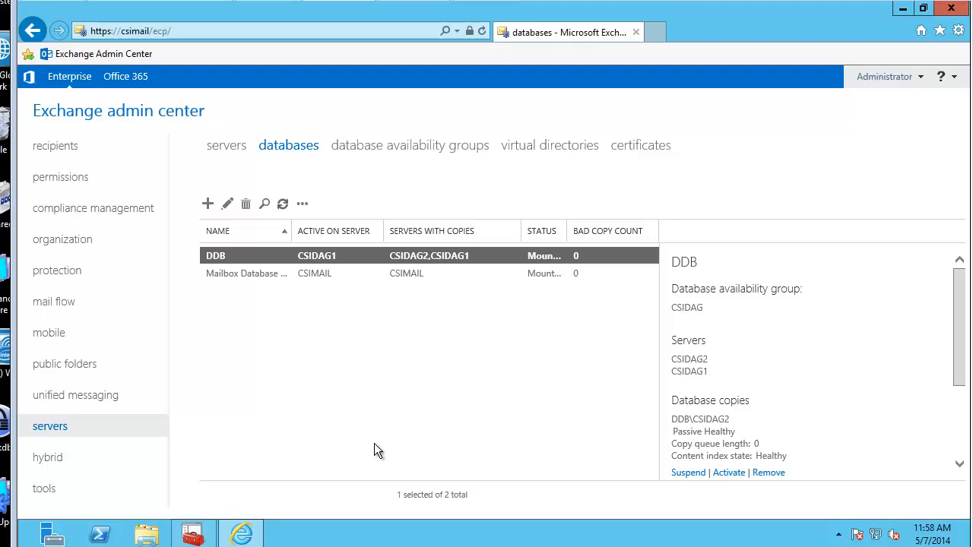
pyautogui.click(412, 152)
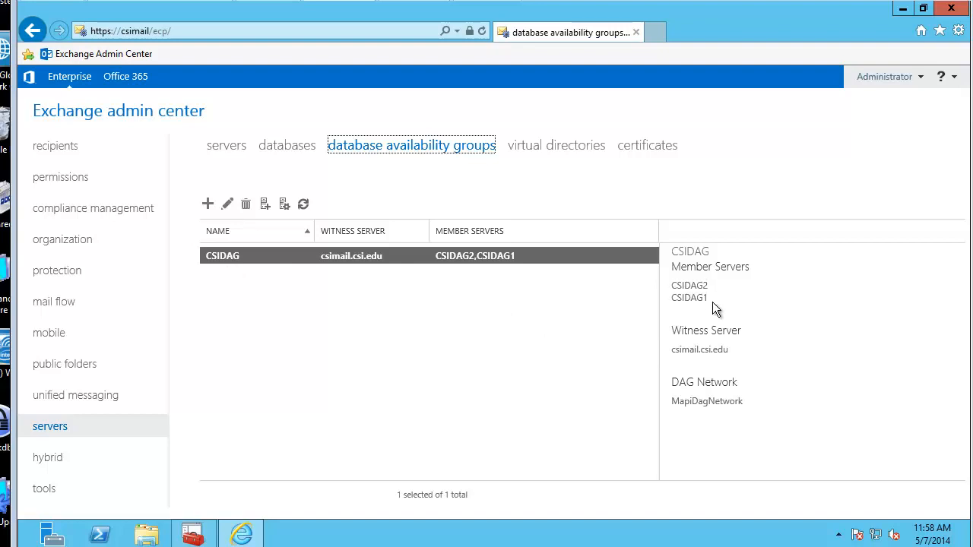
pyautogui.click(288, 149)
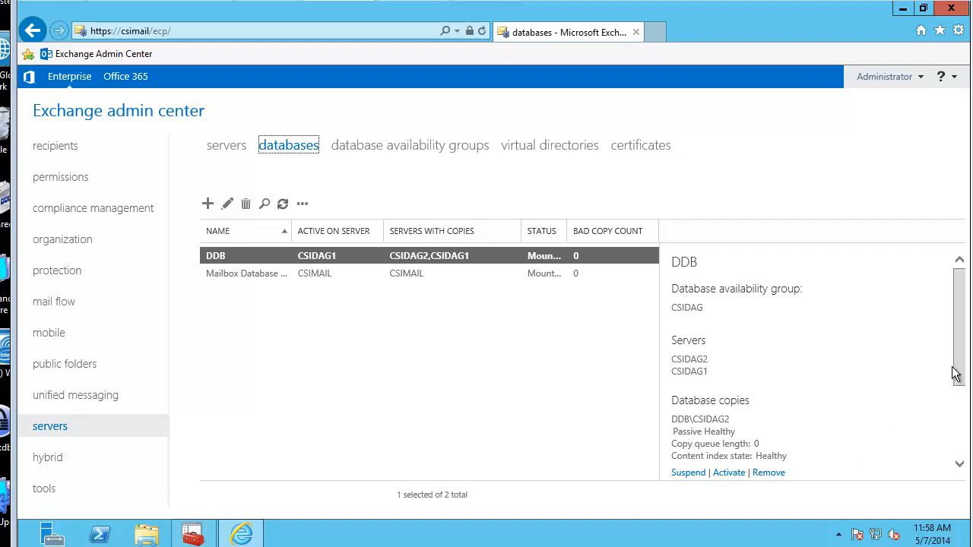
pyautogui.moveTo(958, 362); pyautogui.dragTo(958, 446)
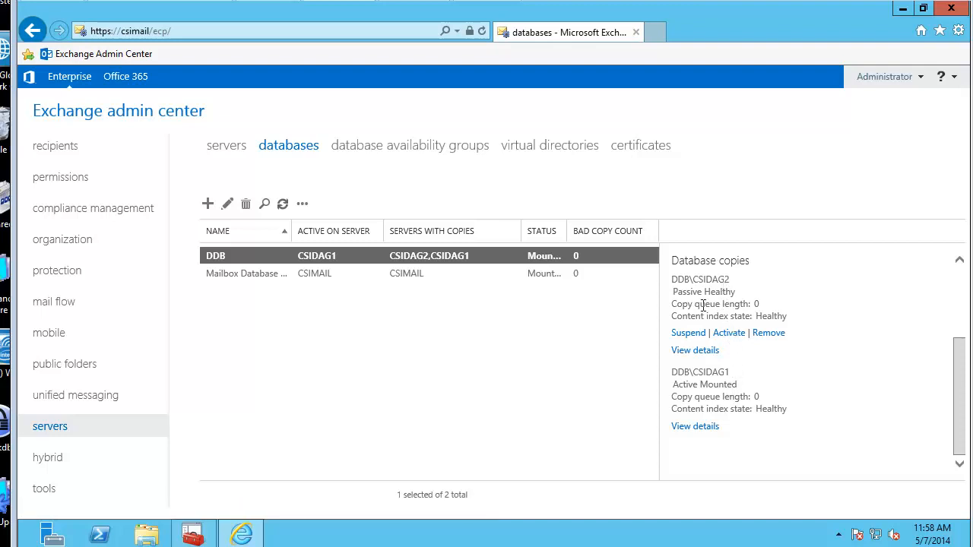
# Switch to FlashCopy Manager, refresh the Exchange Server view, and set the PreferDAGPassive backup option to True
pyautogui.click(206, 536)
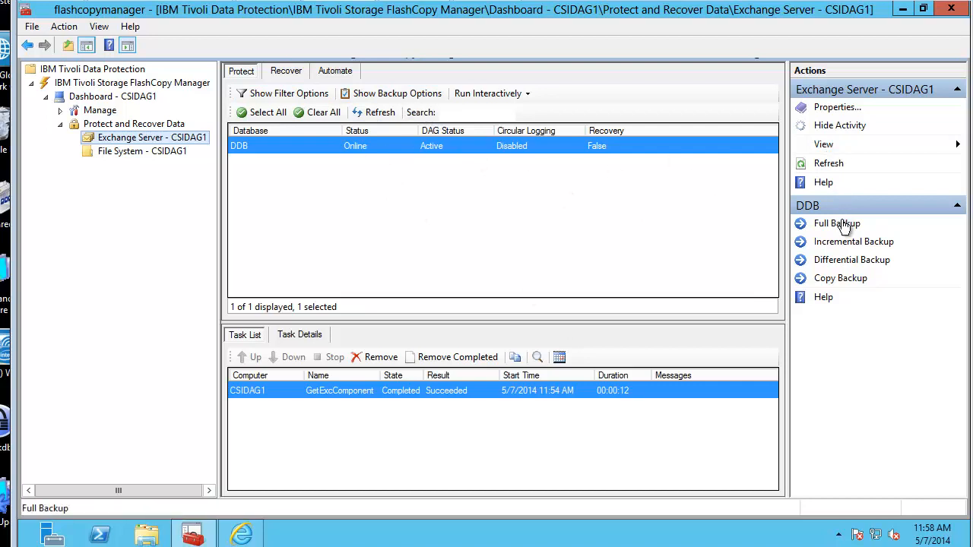
pyautogui.click(819, 163)
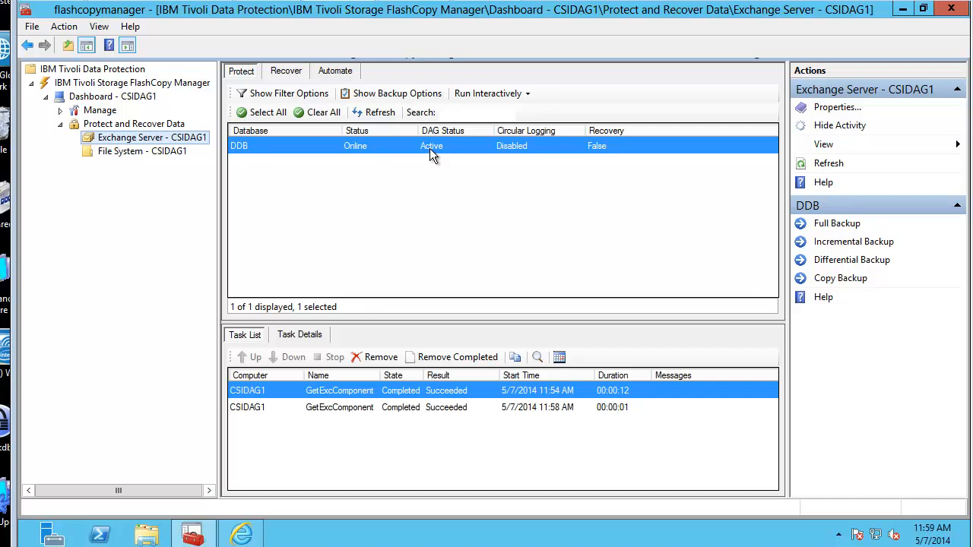
pyautogui.click(402, 99)
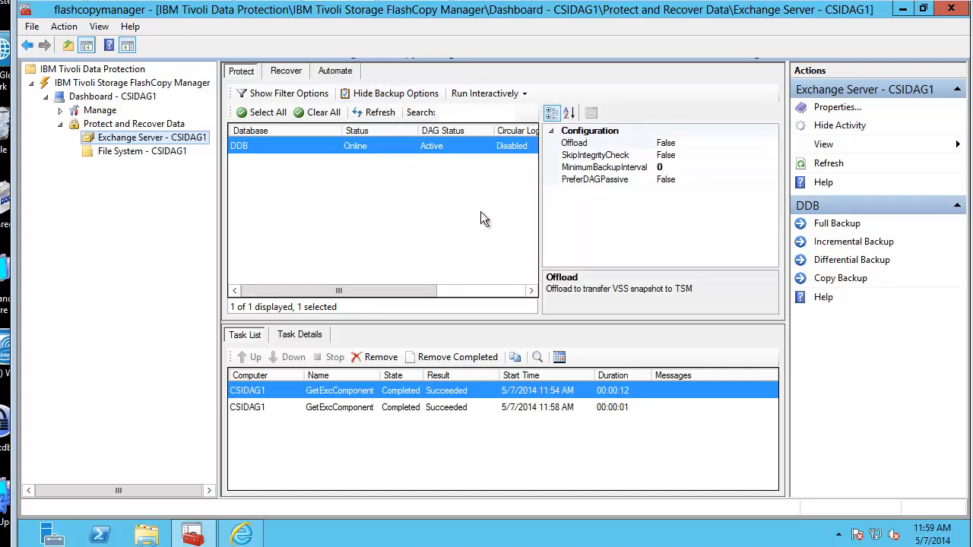
pyautogui.click(663, 181)
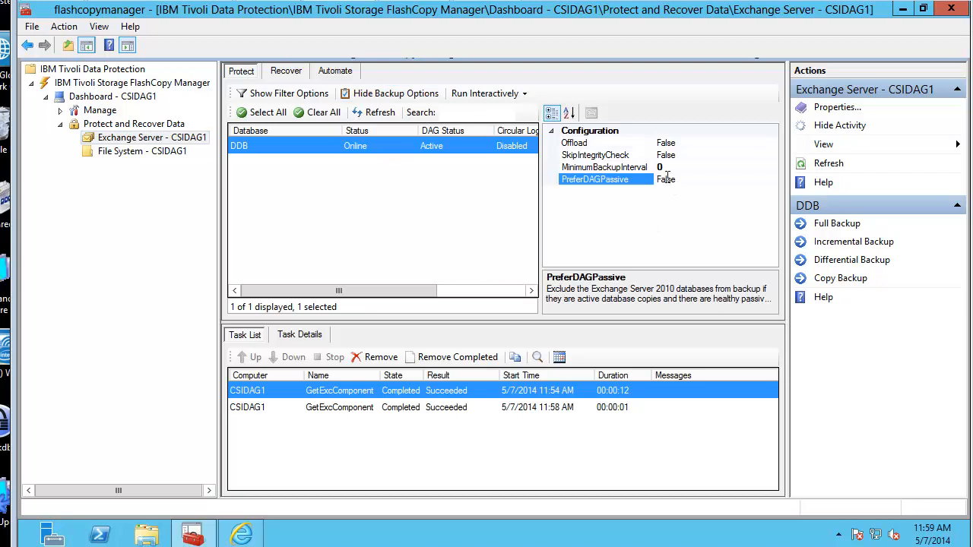
pyautogui.click(667, 179)
pyautogui.click(772, 181)
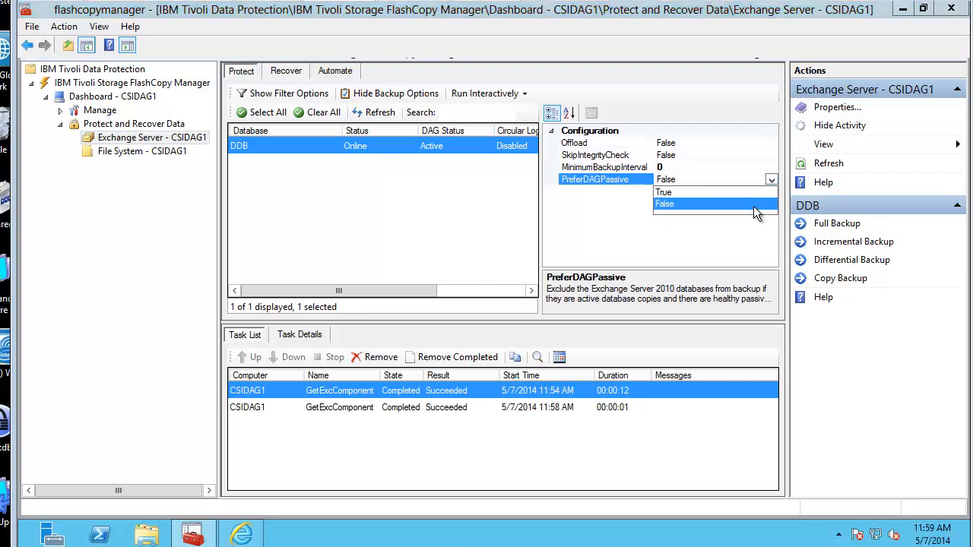
pyautogui.click(717, 192)
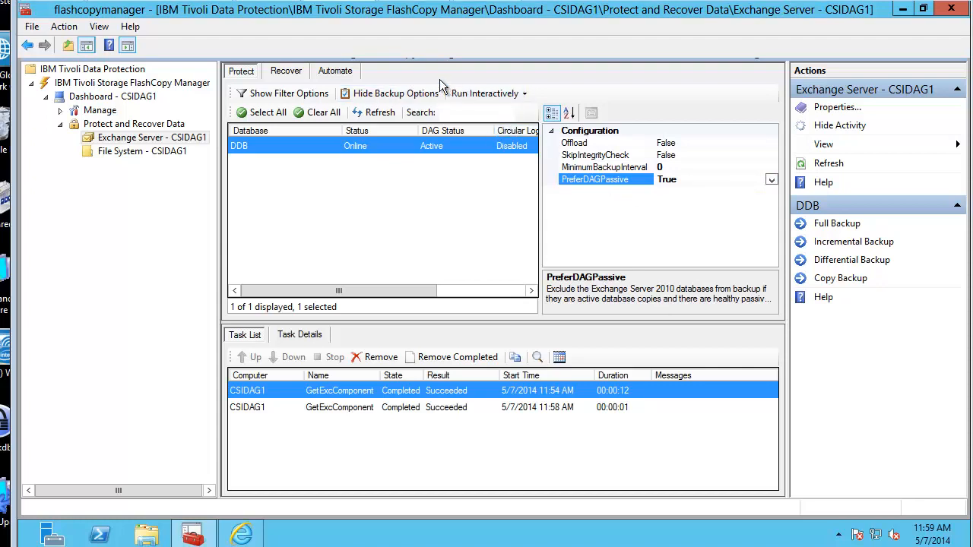
# Hide the backup options and try to back up the DDB database
pyautogui.click(323, 93)
pyautogui.click(310, 92)
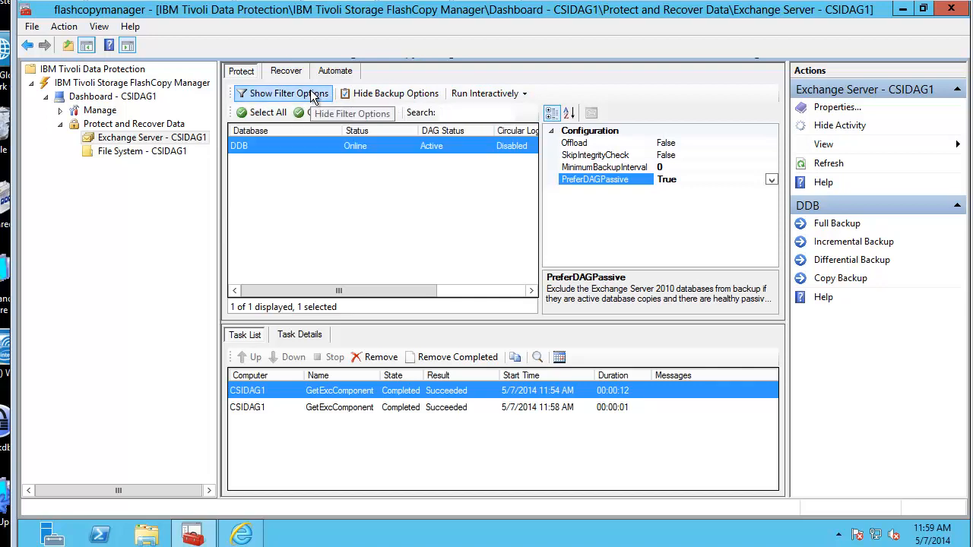
pyautogui.click(389, 94)
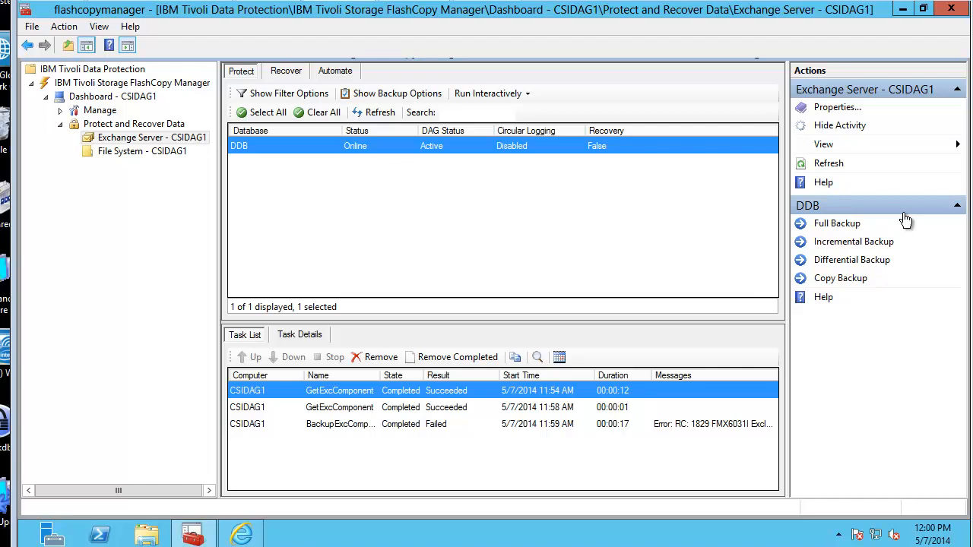
# In the Exchange admin center, suspend the DDB\CSIDAG2 database copy with the comment "This is a test" and refresh the database list
pyautogui.moveTo(437, 435)
pyautogui.click(237, 536)
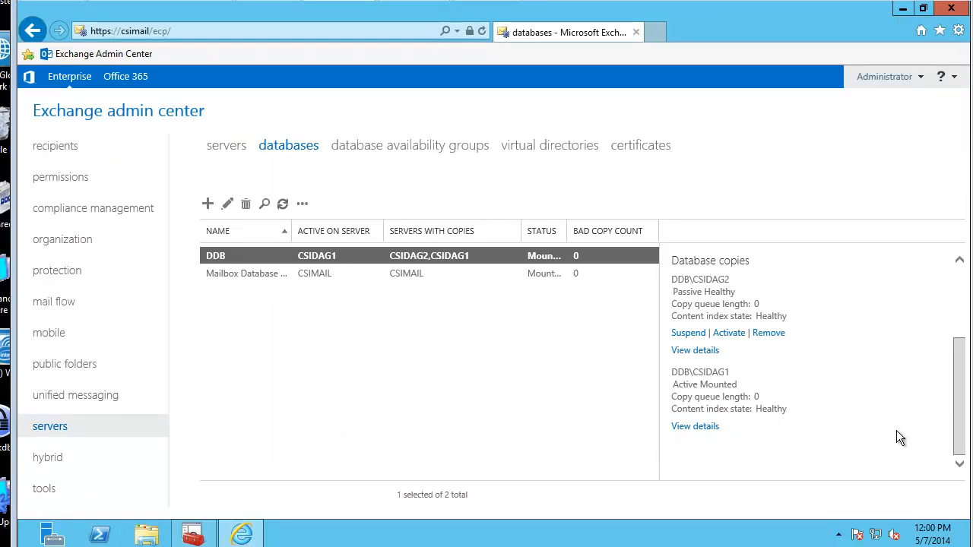
pyautogui.moveTo(955, 419)
pyautogui.mouseDown()
pyautogui.moveTo(955, 346)
pyautogui.moveTo(958, 434)
pyautogui.mouseUp()
pyautogui.click(688, 336)
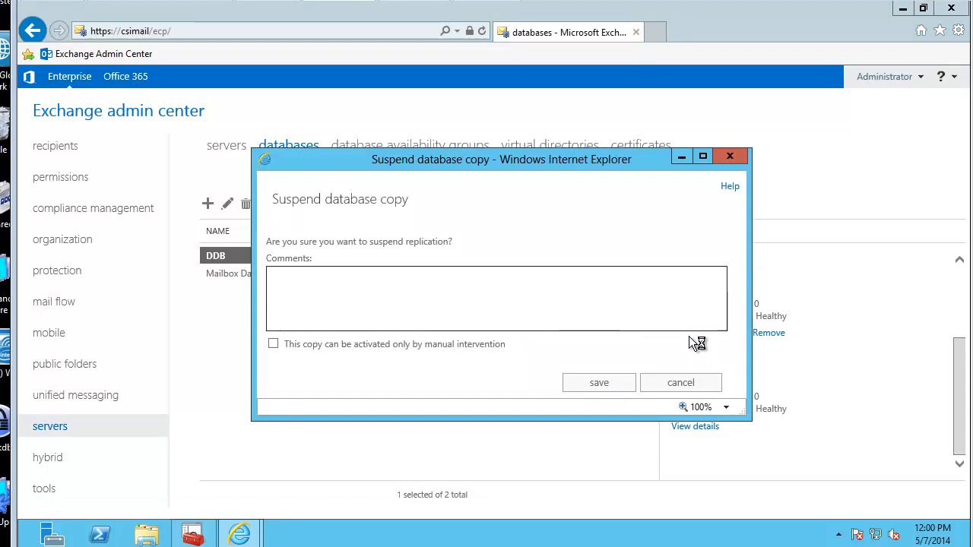
pyautogui.write('T')
pyautogui.write('s is a test')
pyautogui.click(599, 389)
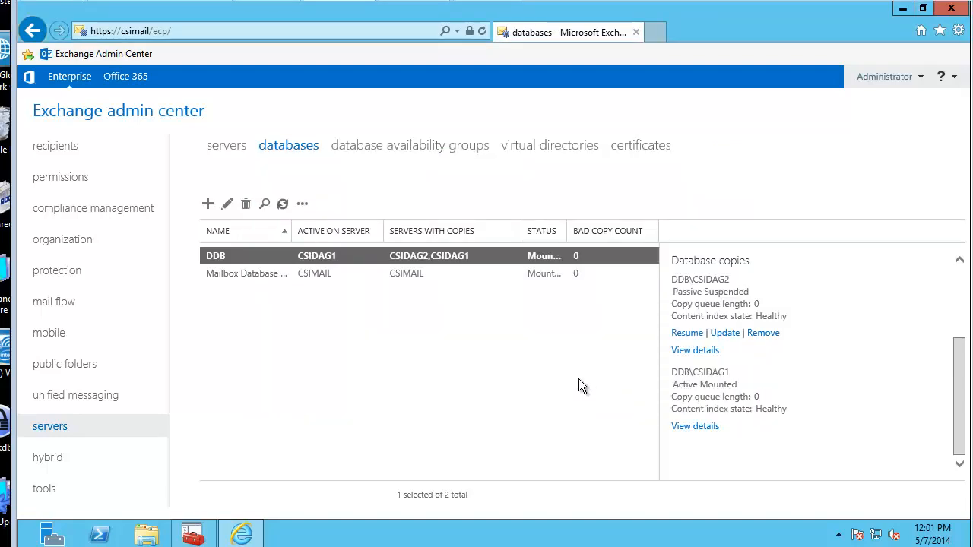
pyautogui.click(281, 203)
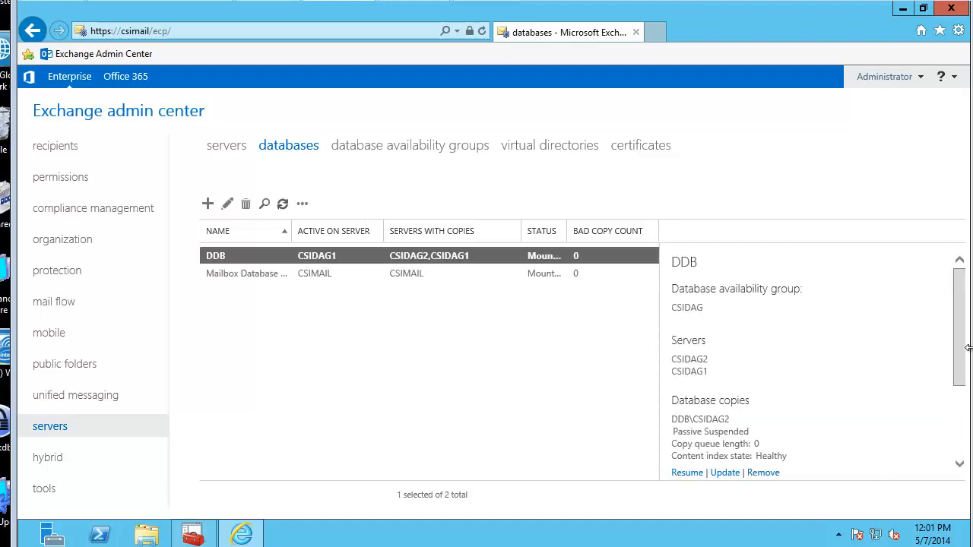
pyautogui.moveTo(964, 334); pyautogui.dragTo(940, 365)
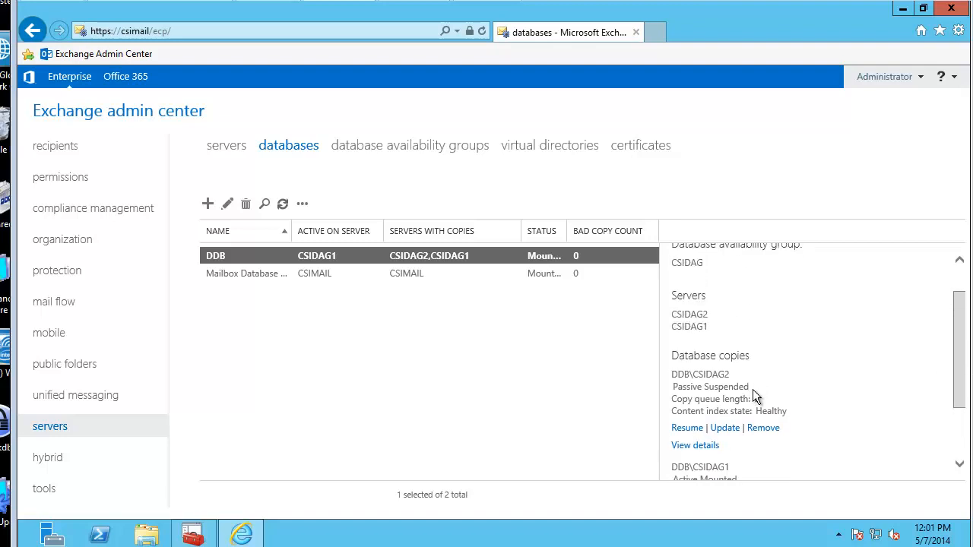
# Switch to FlashCopy Manager, check the PreferDAGPassive backup option, and run a full backup of the DDB database
pyautogui.click(192, 535)
pyautogui.click(242, 535)
pyautogui.click(199, 533)
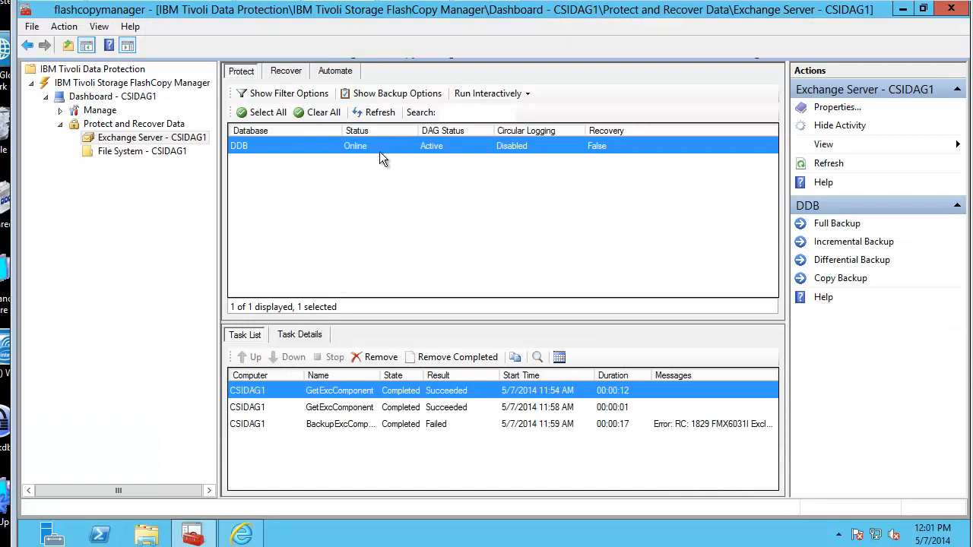
pyautogui.click(380, 94)
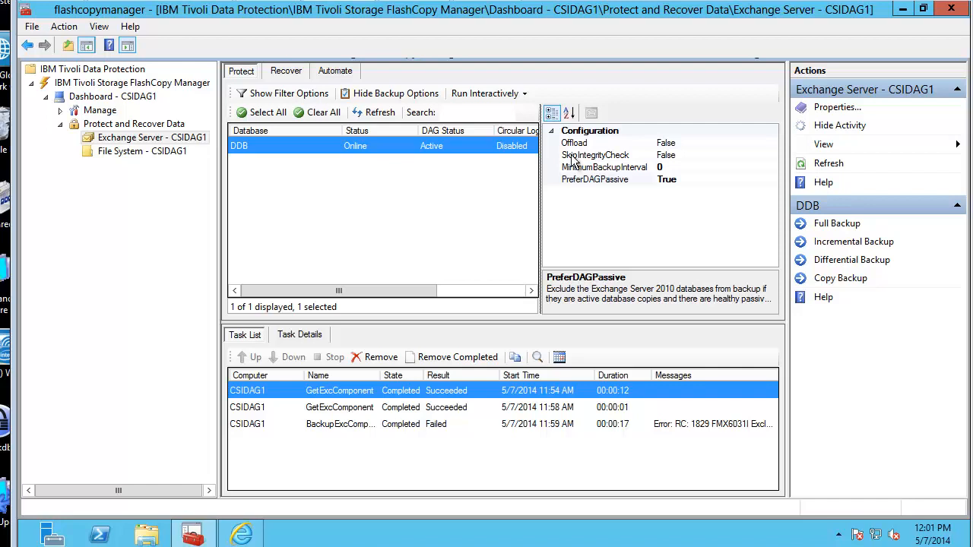
pyautogui.click(416, 90)
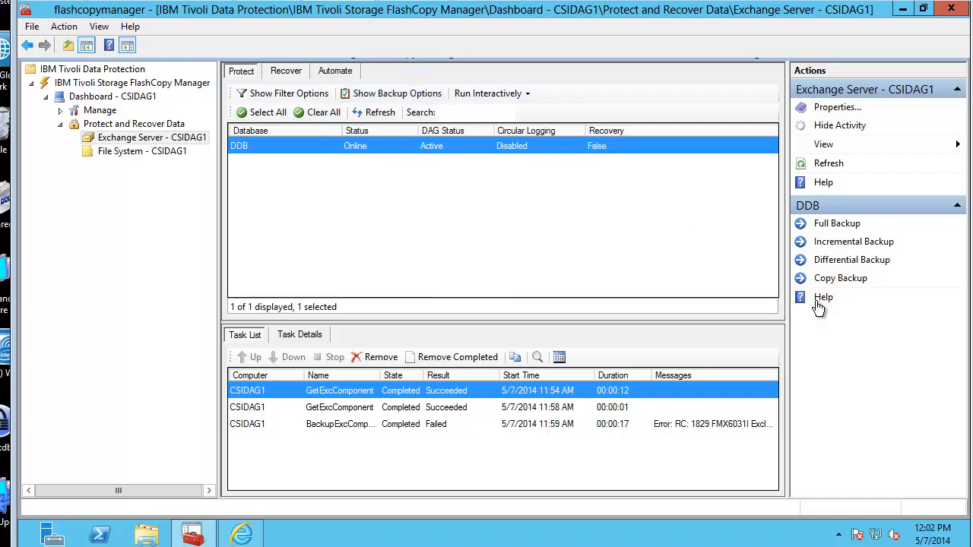
pyautogui.click(835, 223)
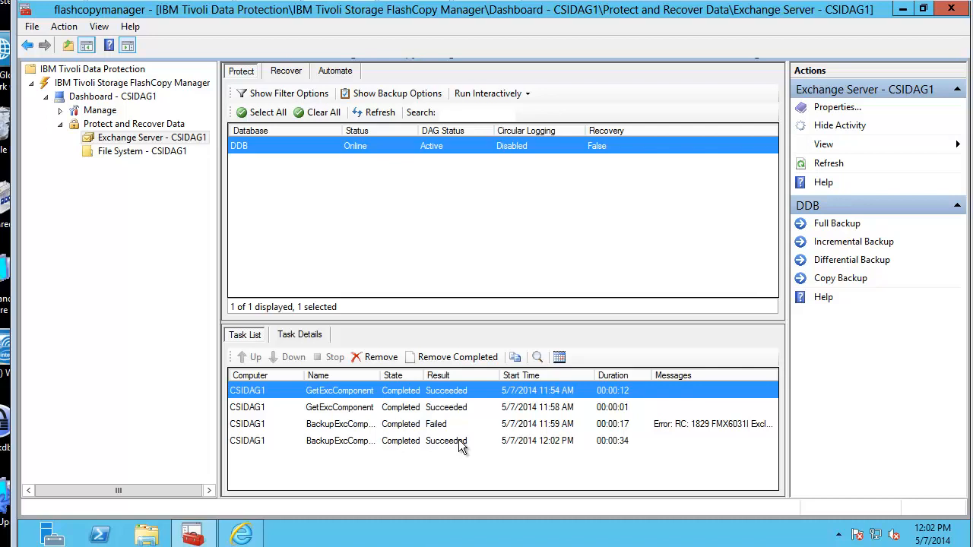
# In the Exchange admin center, resume the suspended DDB\CSIDAG2 database copy and refresh the database list
pyautogui.click(242, 534)
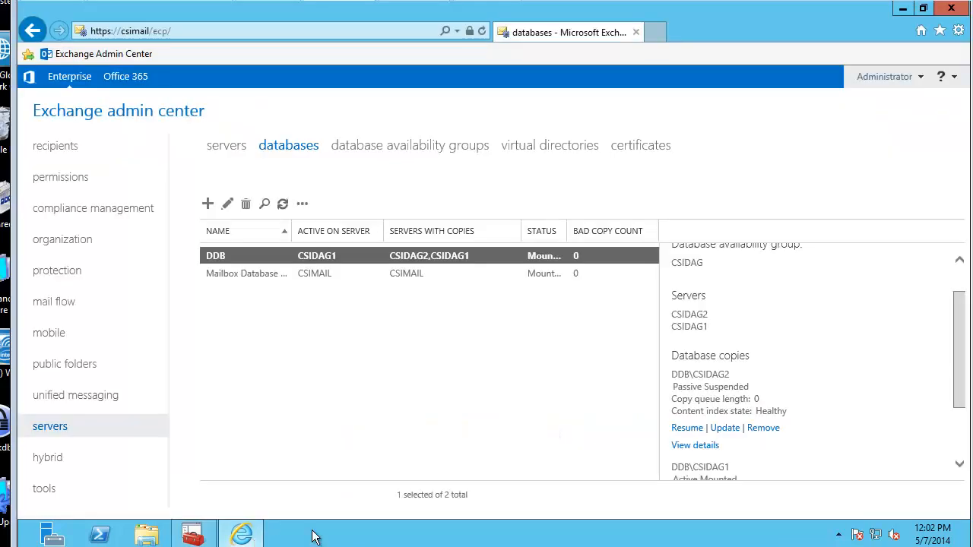
pyautogui.click(686, 428)
pyautogui.click(506, 368)
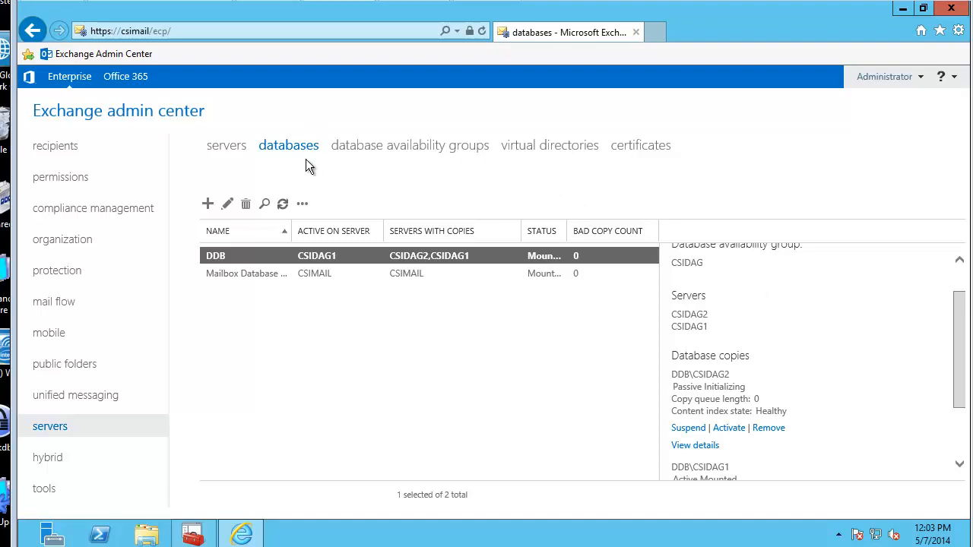
pyautogui.click(283, 204)
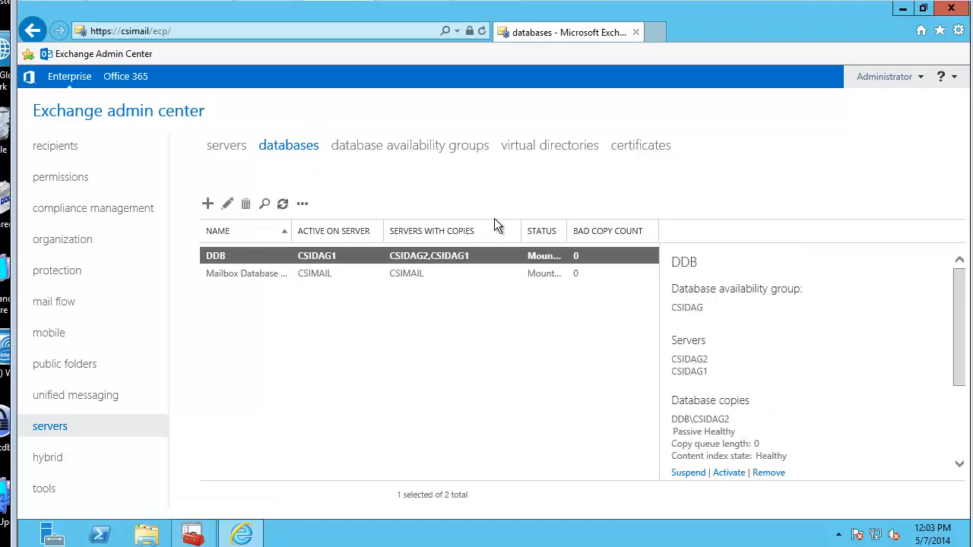